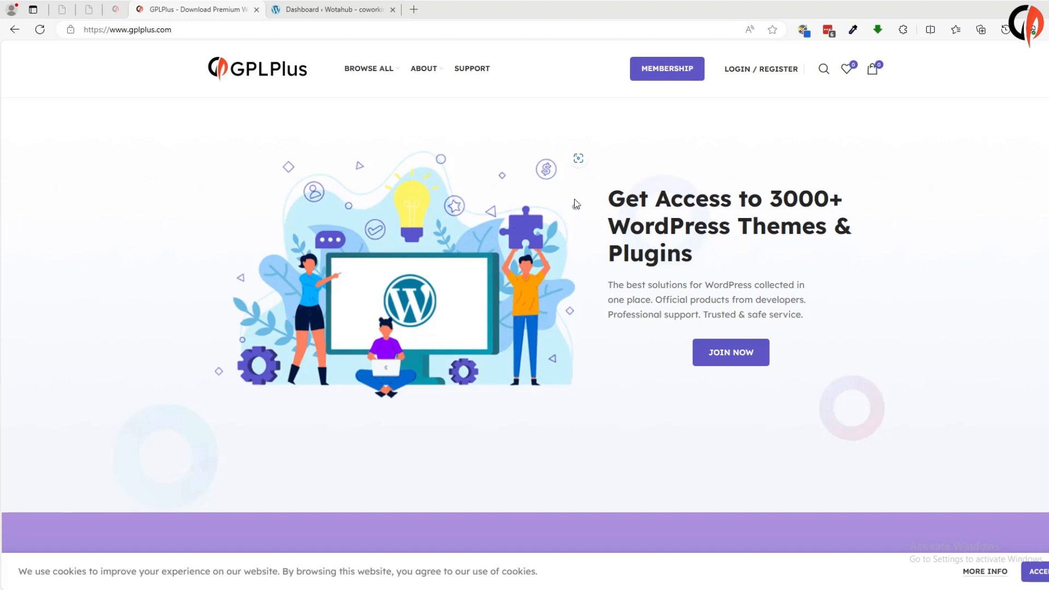
Search the GPLPlus store for "Rhye" and open the Rhye WordPress Theme product page
{"action": "left_click", "coordinate": [823, 70]}
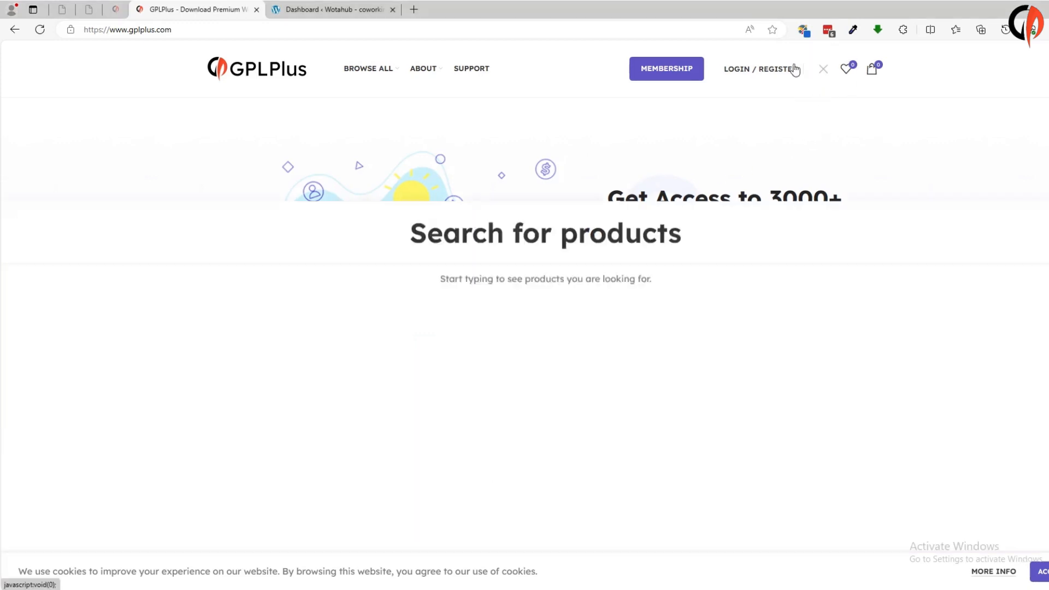
{"action": "type", "text": "Rhye"}
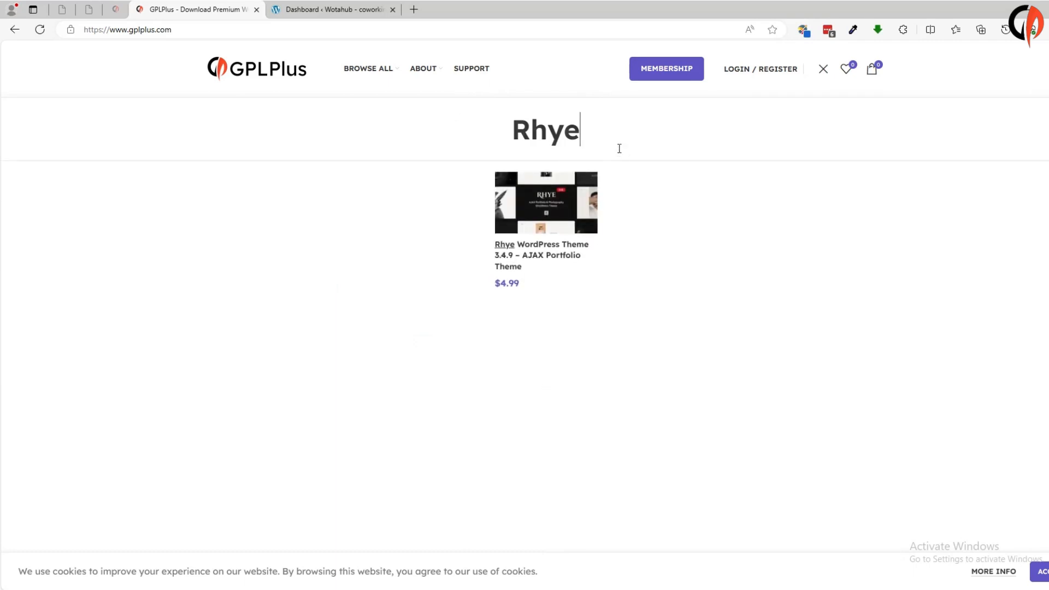
{"action": "left_click", "coordinate": [542, 259]}
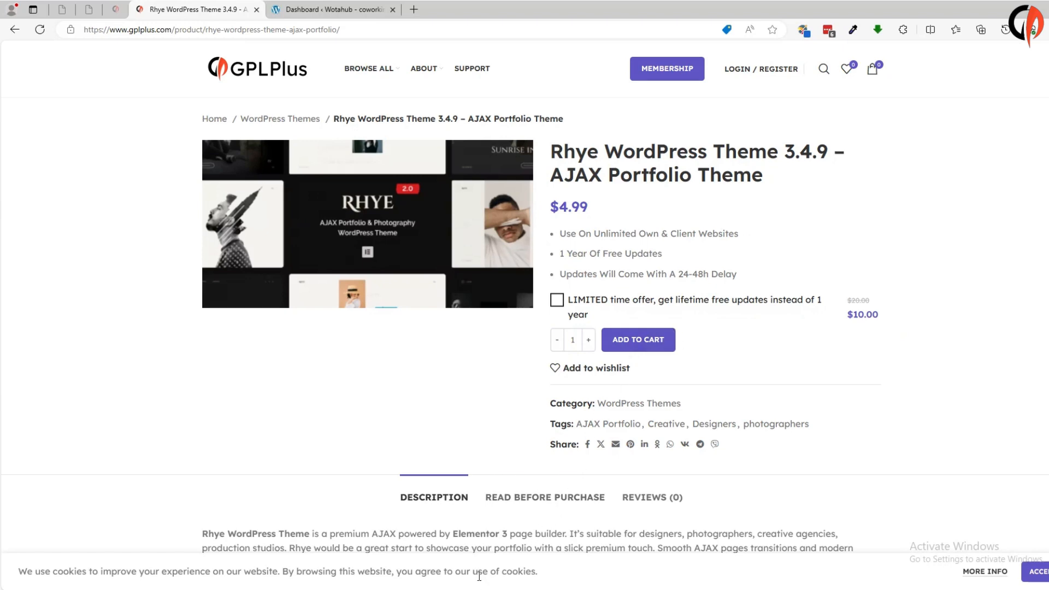
In File Explorer, extract the CX-rhye-ajax-portfolio-wordpress-theme.3.4.9 archive to its own Desktop folder and open that folder
{"action": "key", "text": "alt+Tab"}
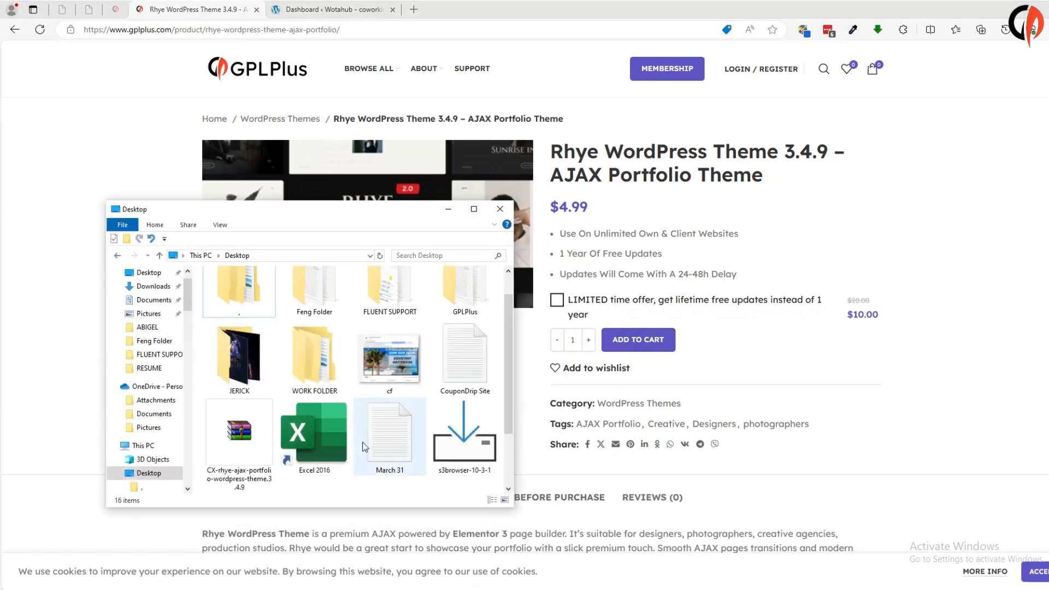
{"action": "right_click", "coordinate": [245, 432]}
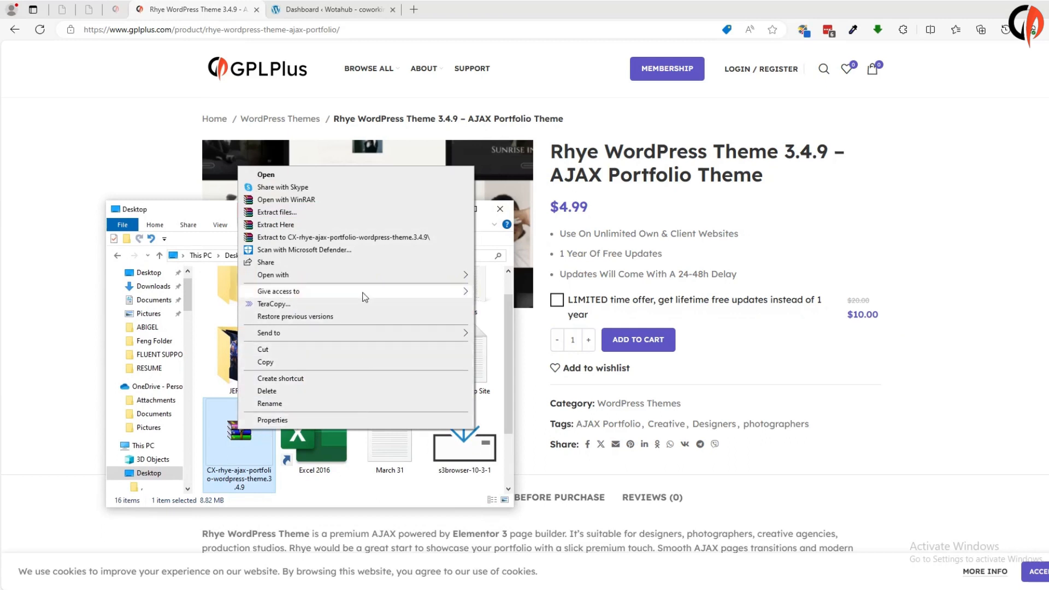
{"action": "left_click", "coordinate": [277, 212]}
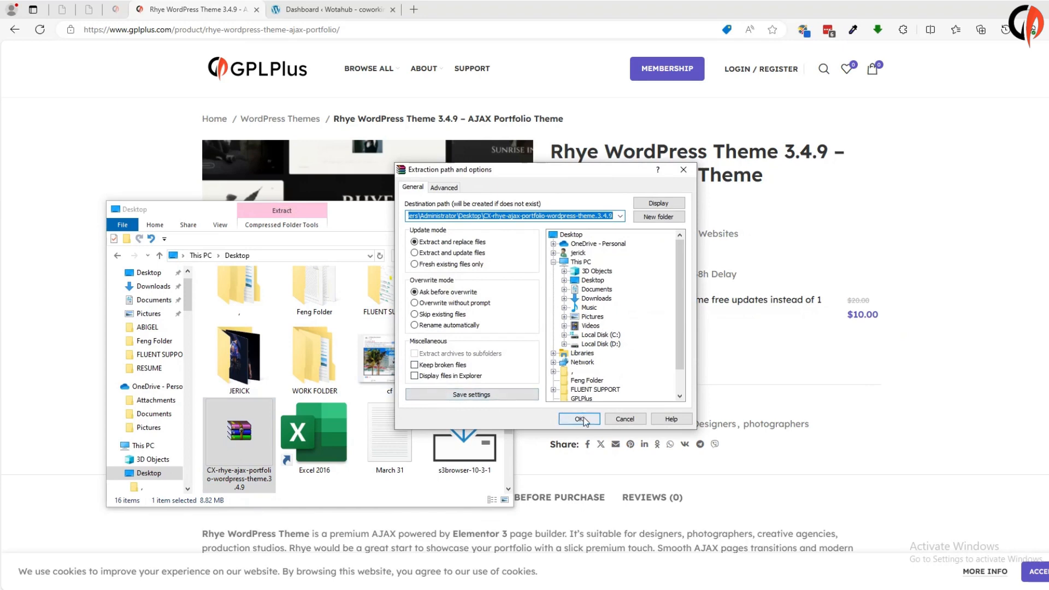
{"action": "left_click", "coordinate": [579, 420]}
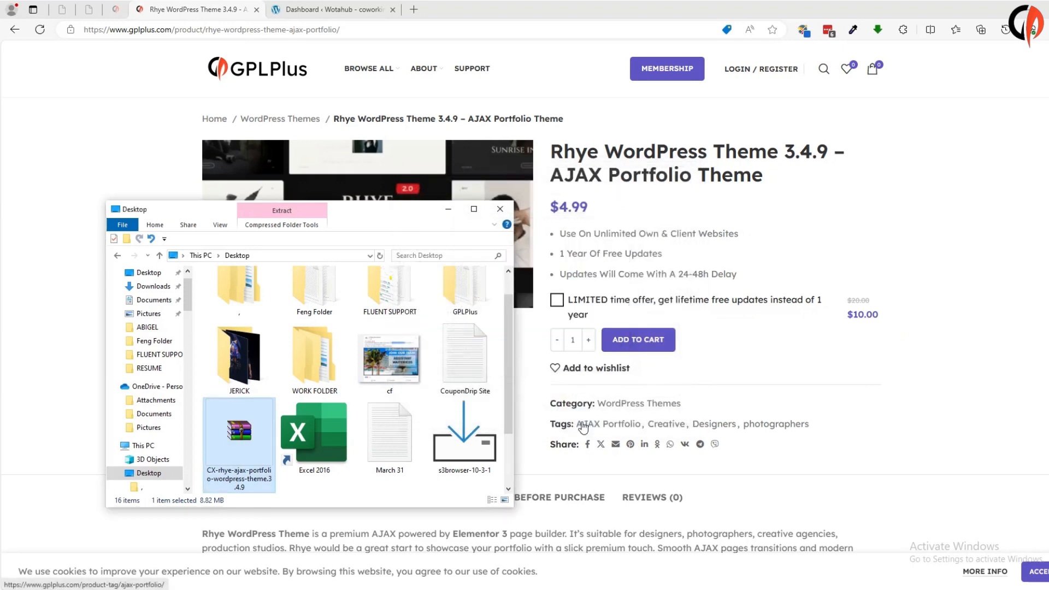
{"action": "scroll", "coordinate": [506, 402], "scroll_direction": "up", "scroll_amount": 1}
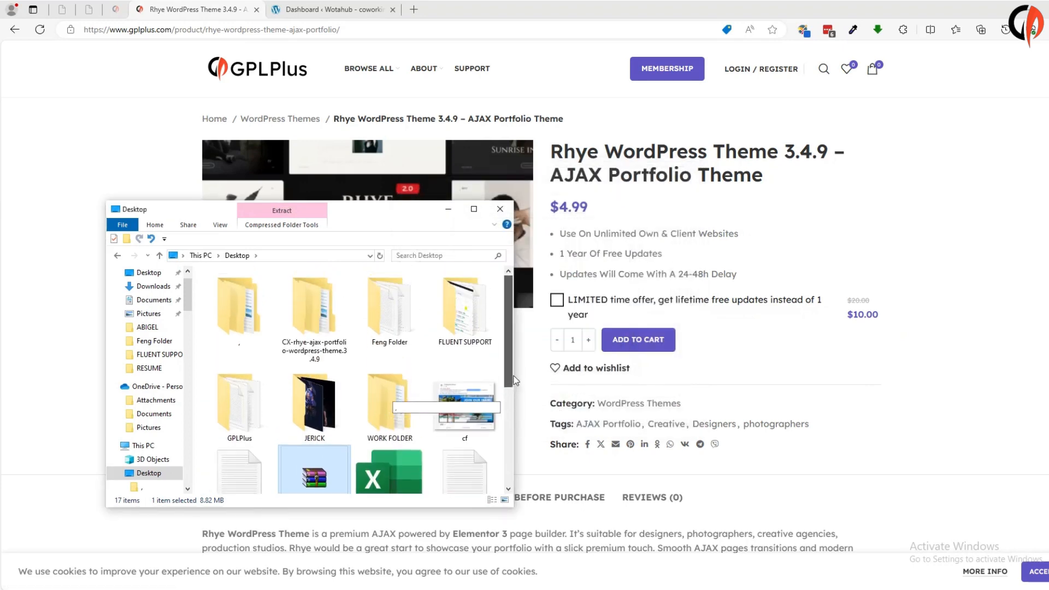
{"action": "double_click", "coordinate": [315, 307]}
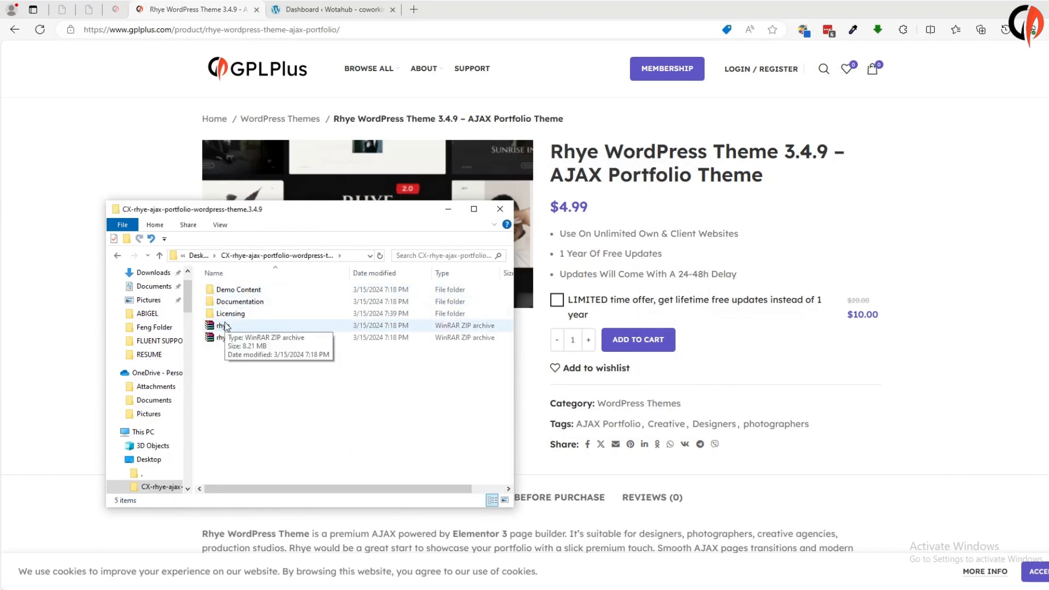
Switch to the WordPress dashboard and open the upload form for adding a new theme
{"action": "left_click", "coordinate": [354, 12]}
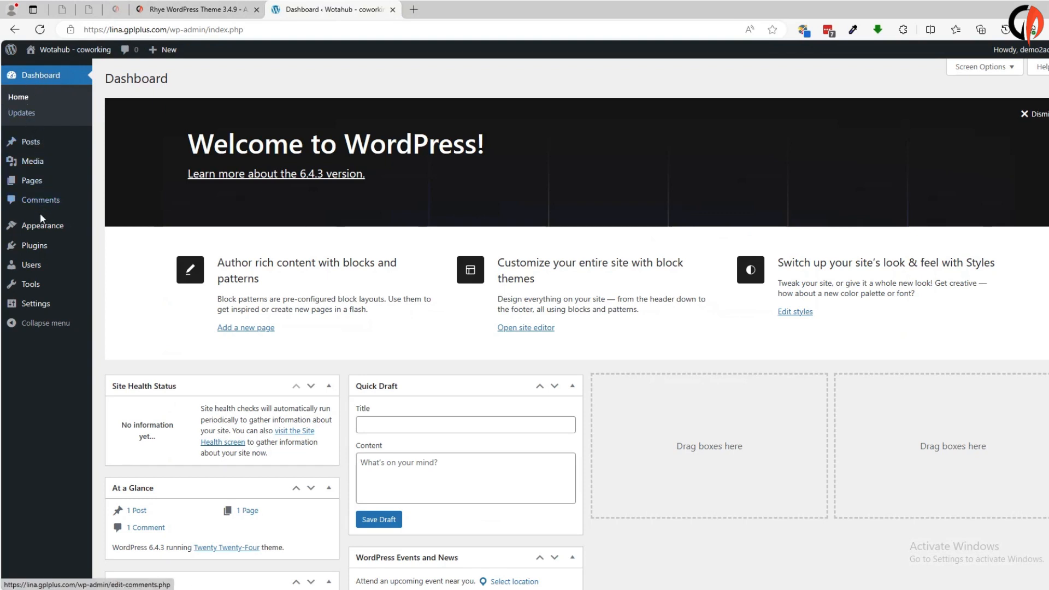
{"action": "mouse_move", "coordinate": [41, 229]}
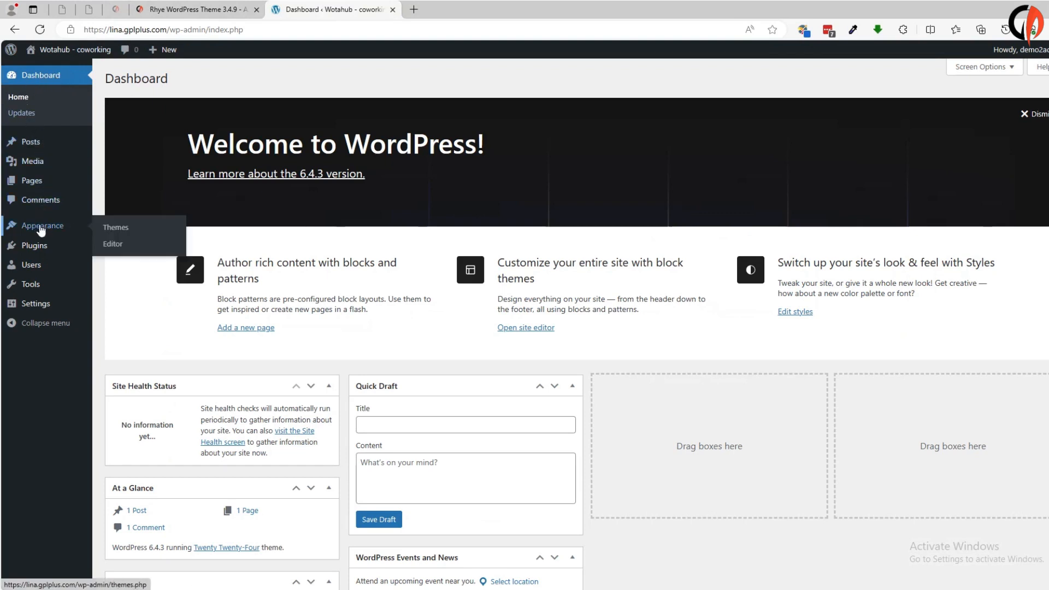
{"action": "left_click", "coordinate": [109, 230]}
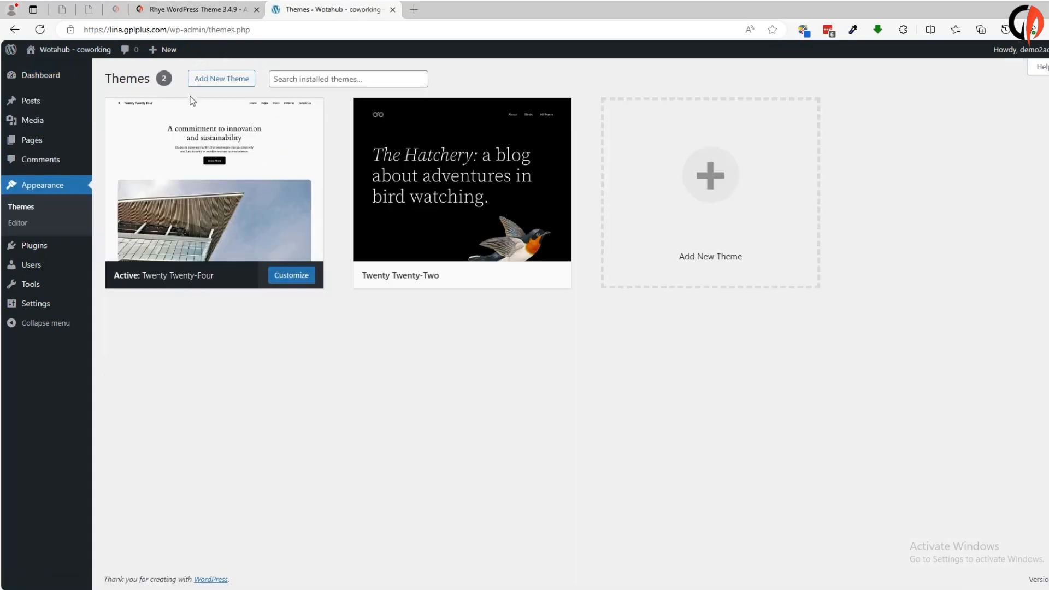
{"action": "left_click", "coordinate": [221, 78]}
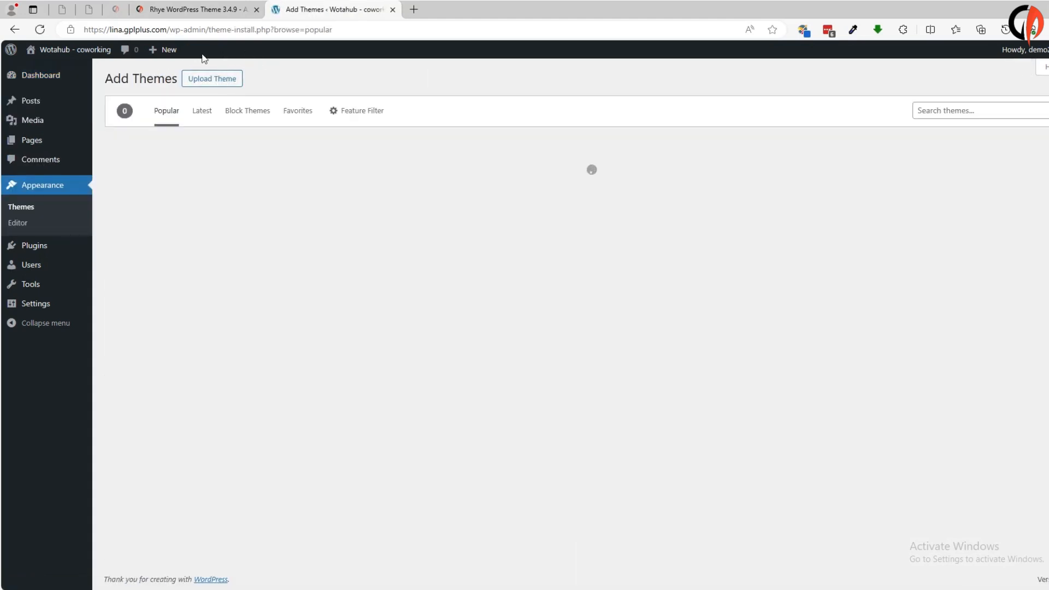
{"action": "left_click", "coordinate": [231, 83]}
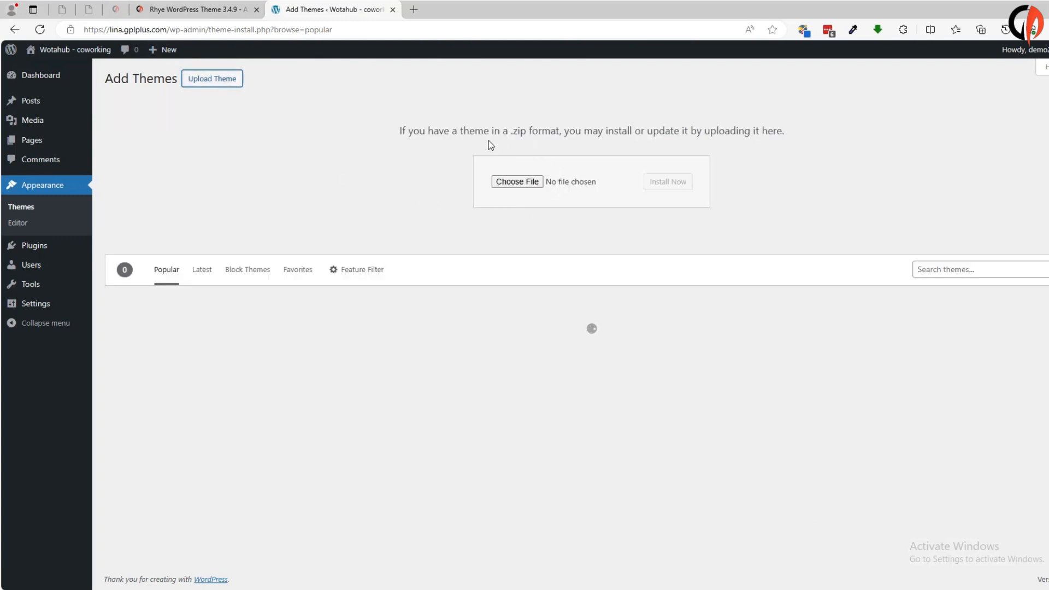
Upload rhye.zip from the extracted theme folder on the Desktop, then install and activate the theme
{"action": "left_click", "coordinate": [536, 182]}
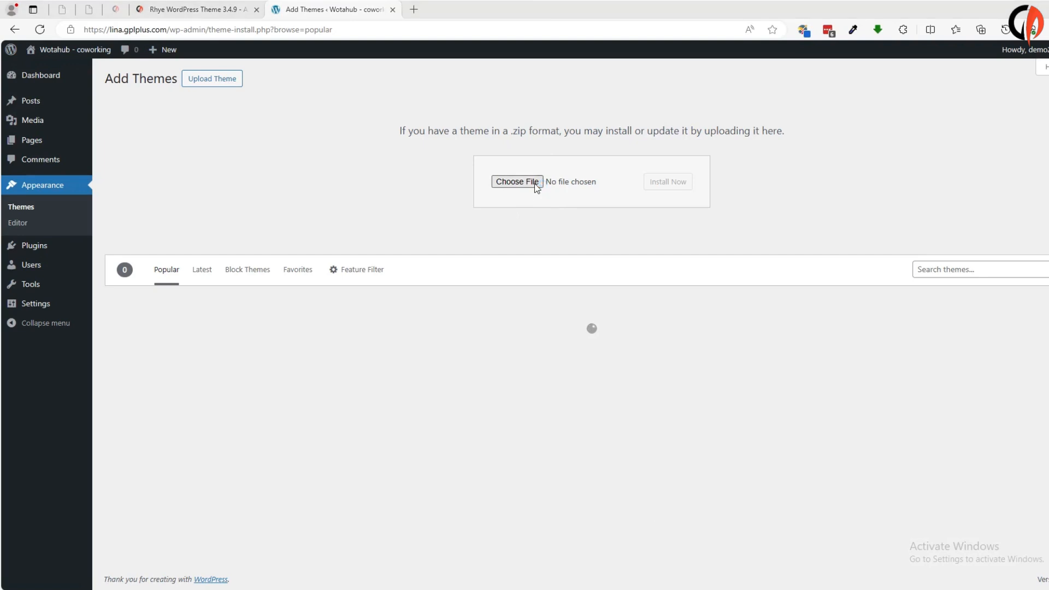
{"action": "scroll", "coordinate": [60, 126], "scroll_direction": "up", "scroll_amount": 2}
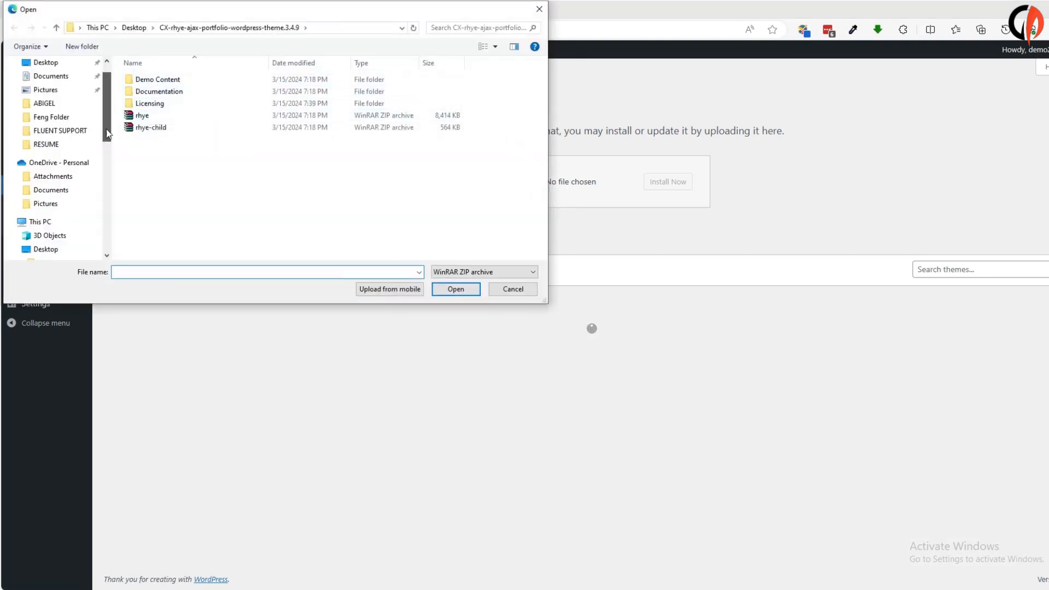
{"action": "left_click", "coordinate": [54, 85]}
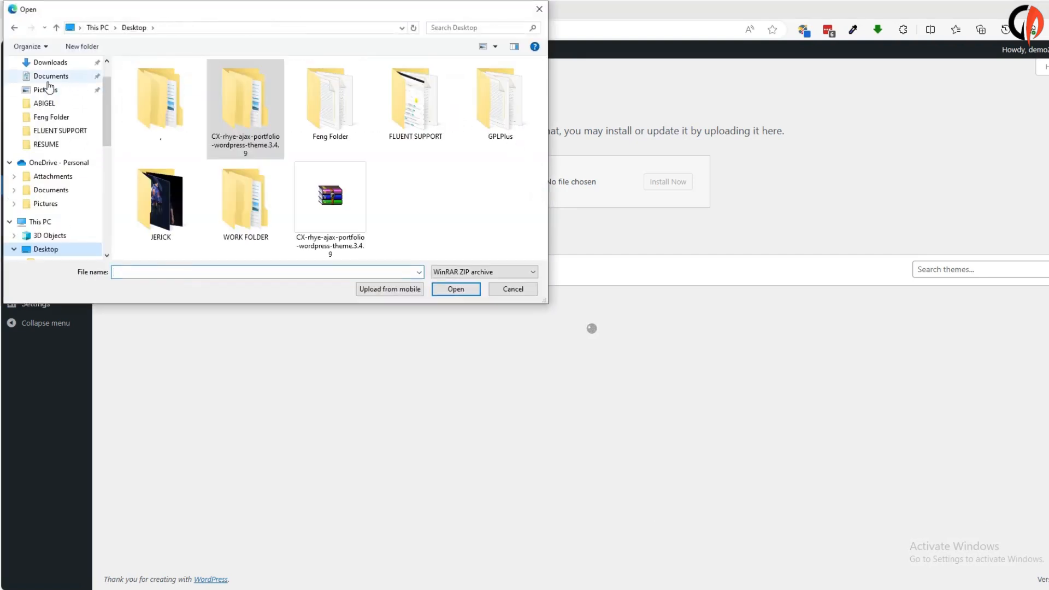
{"action": "double_click", "coordinate": [250, 107]}
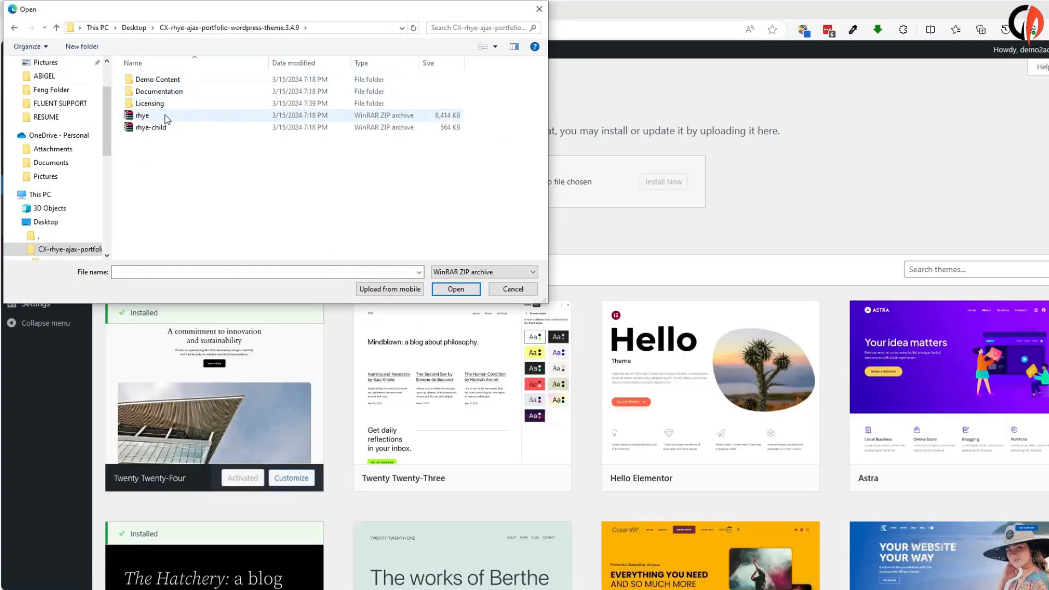
{"action": "left_click", "coordinate": [151, 117]}
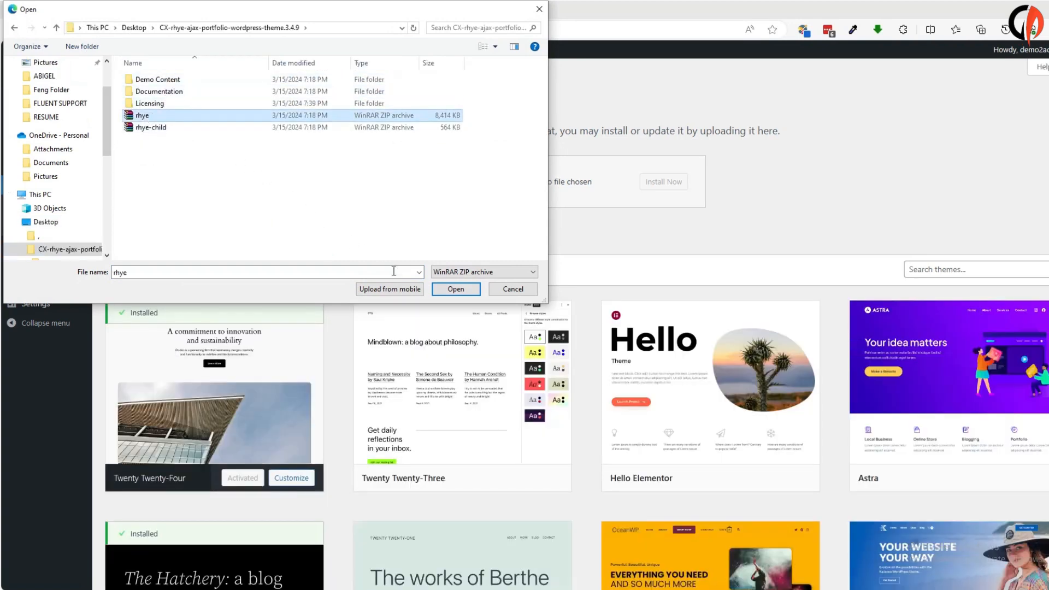
{"action": "left_click", "coordinate": [460, 290]}
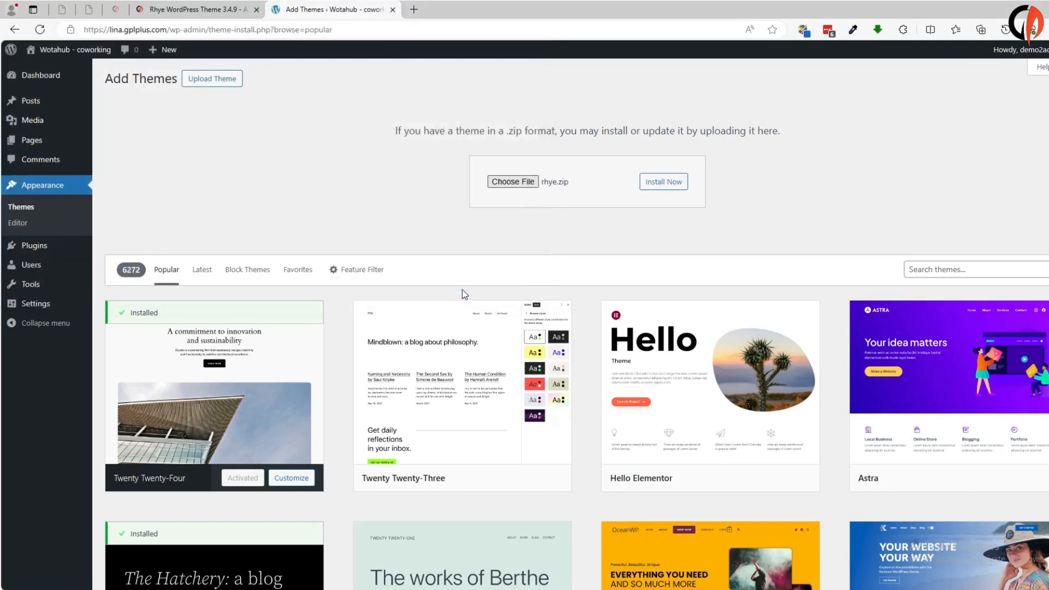
{"action": "left_click", "coordinate": [664, 183]}
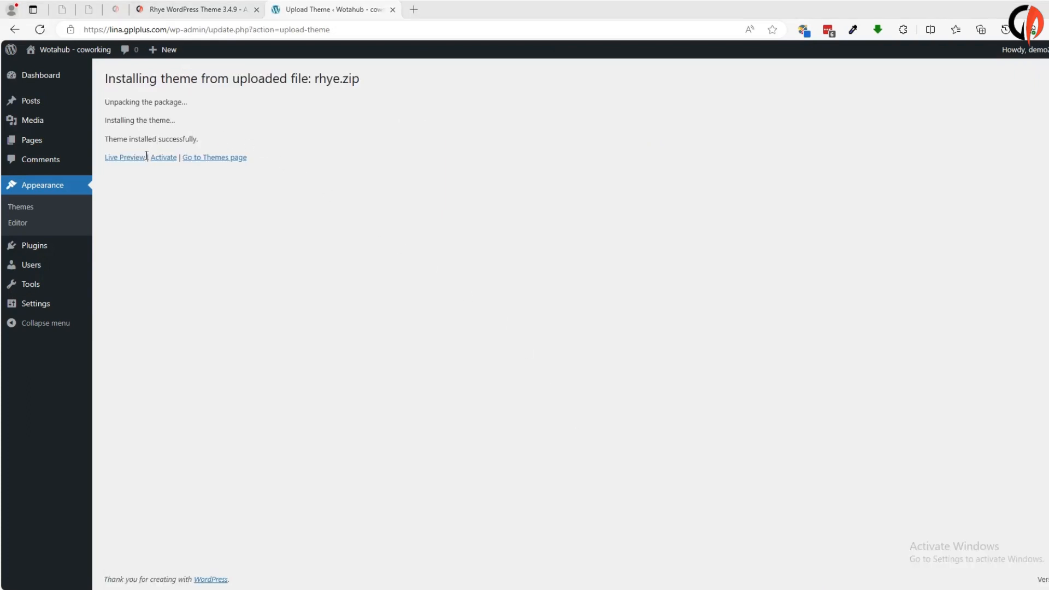
{"action": "left_click", "coordinate": [163, 158]}
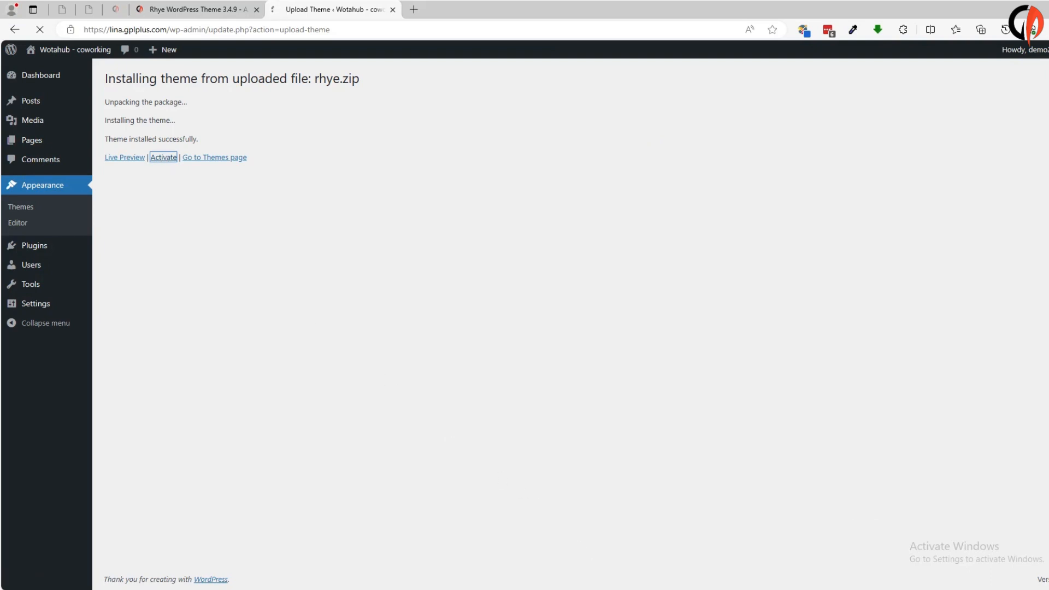
Complete the Rhye setup wizard by installing the child theme and plugins and importing the demo content
{"action": "left_click", "coordinate": [618, 418]}
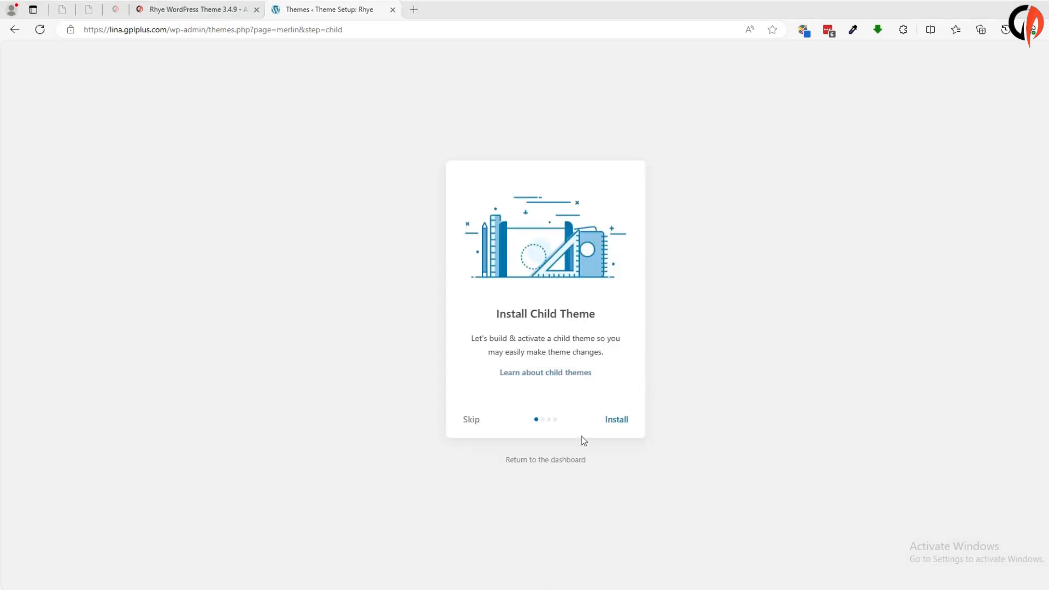
{"action": "left_click", "coordinate": [606, 423]}
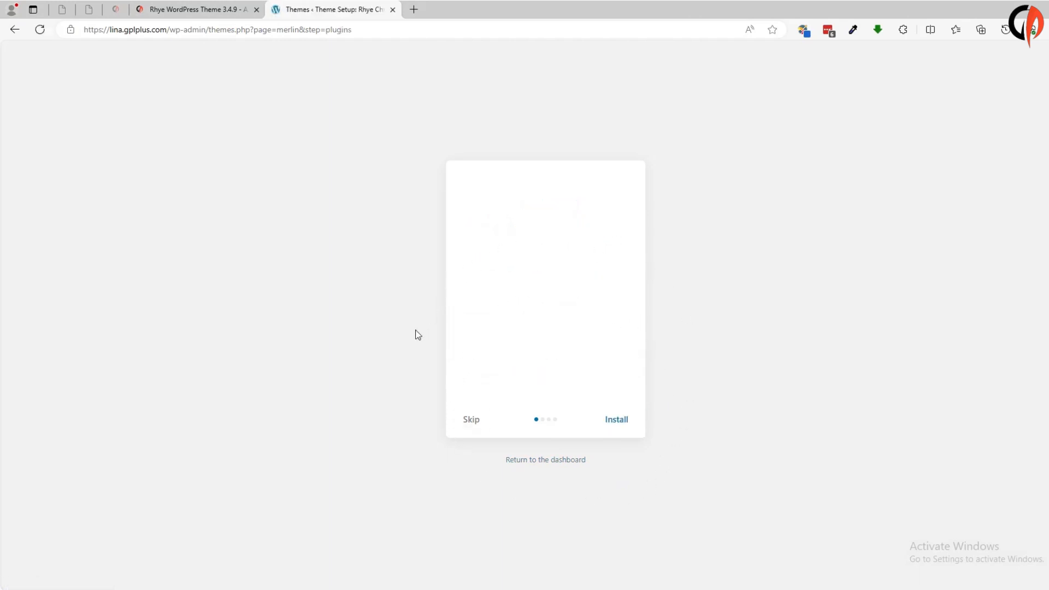
{"action": "left_click", "coordinate": [622, 426]}
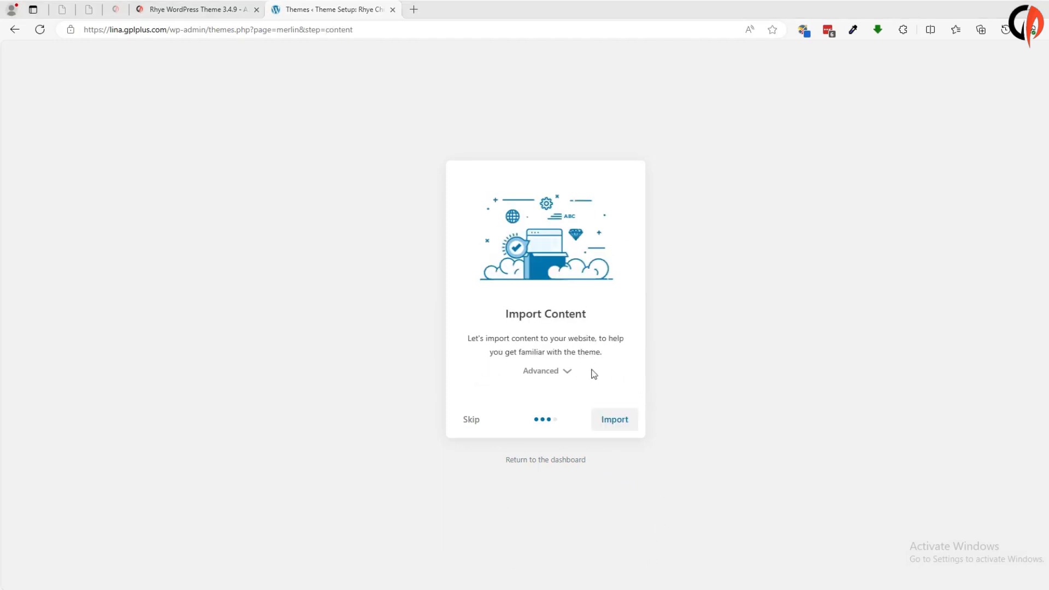
{"action": "left_click", "coordinate": [620, 425]}
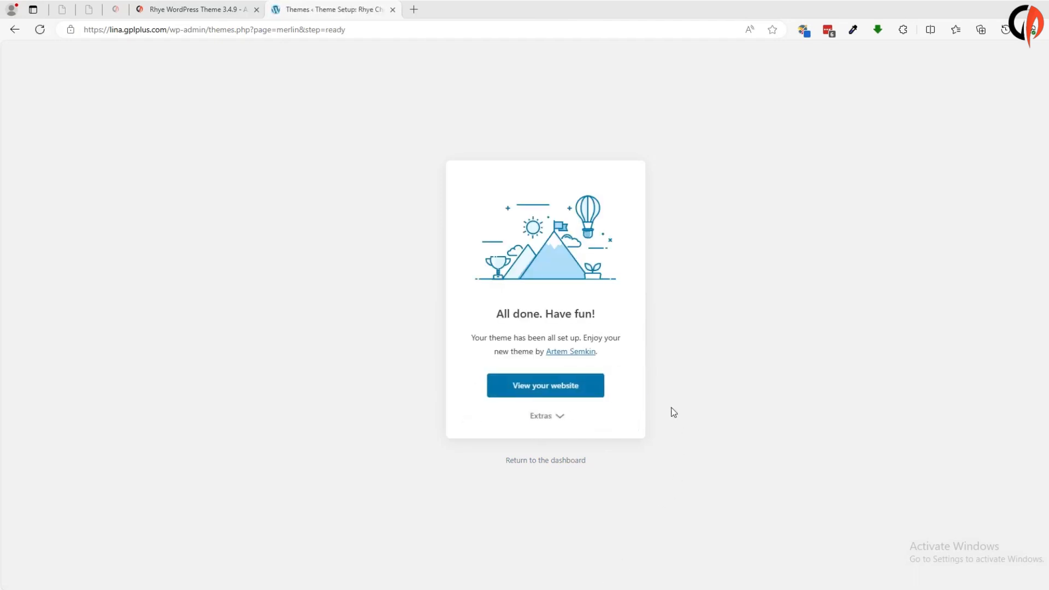
View the finished website and browse back through the portfolio slides on its home page
{"action": "left_click", "coordinate": [555, 391]}
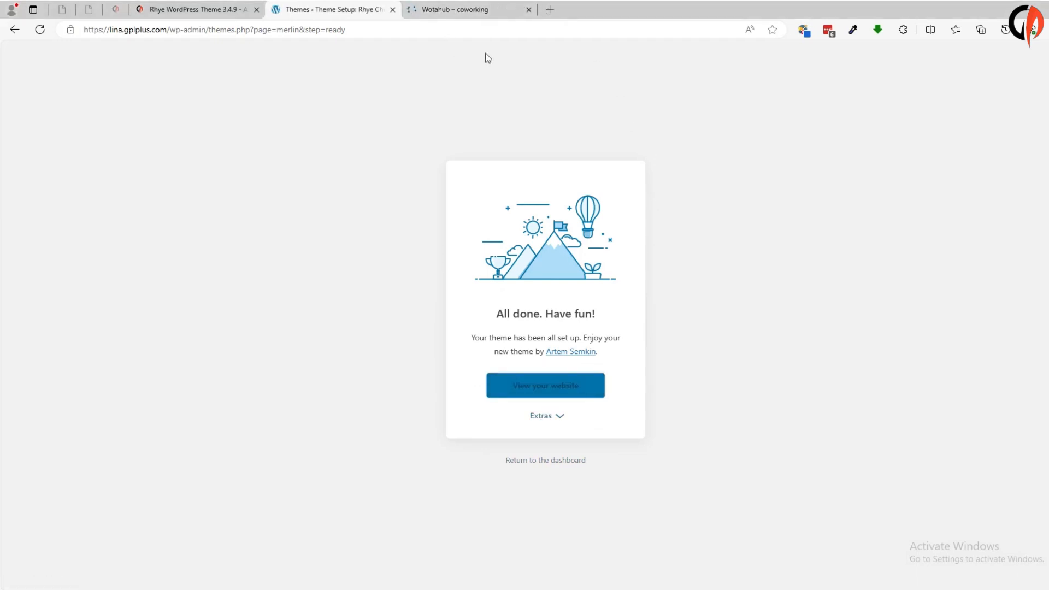
{"action": "left_click", "coordinate": [477, 8]}
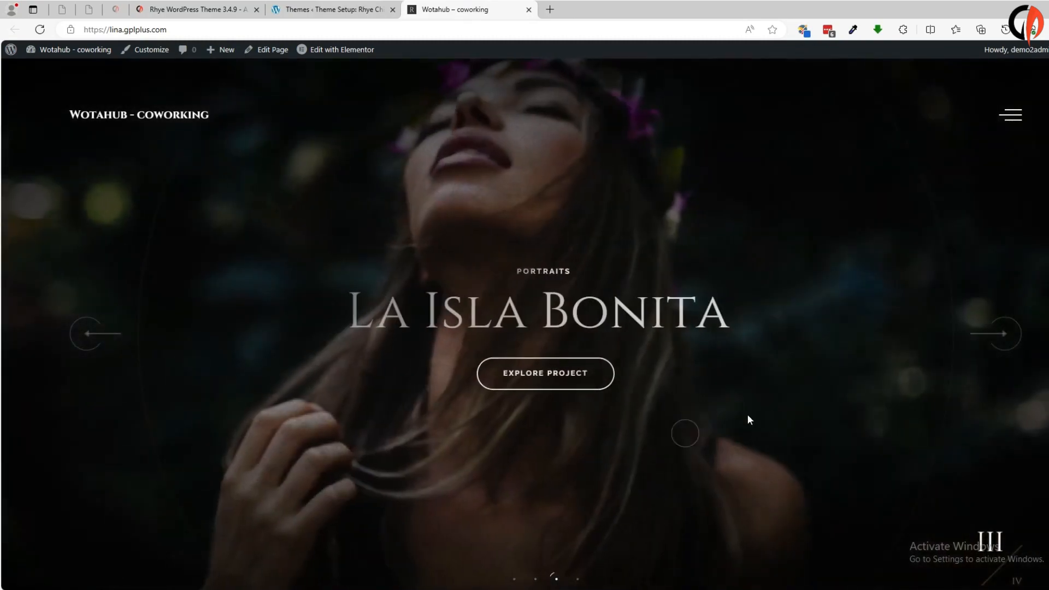
{"action": "scroll", "coordinate": [673, 250], "scroll_direction": "up", "scroll_amount": 1}
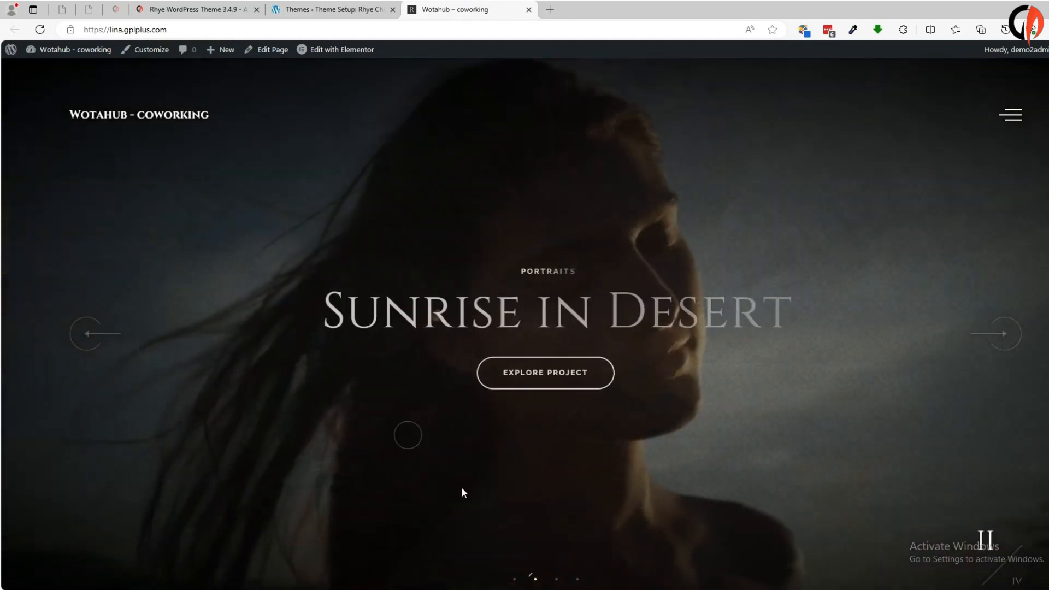
{"action": "scroll", "coordinate": [677, 402], "scroll_direction": "up", "scroll_amount": 1}
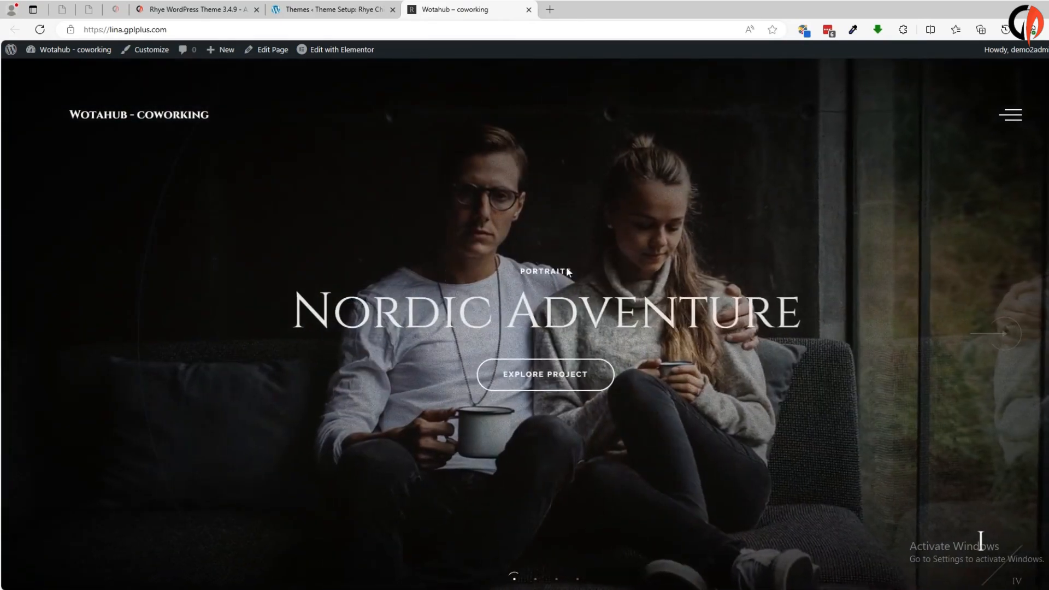
{"action": "scroll", "coordinate": [627, 479], "scroll_direction": "up", "scroll_amount": 1}
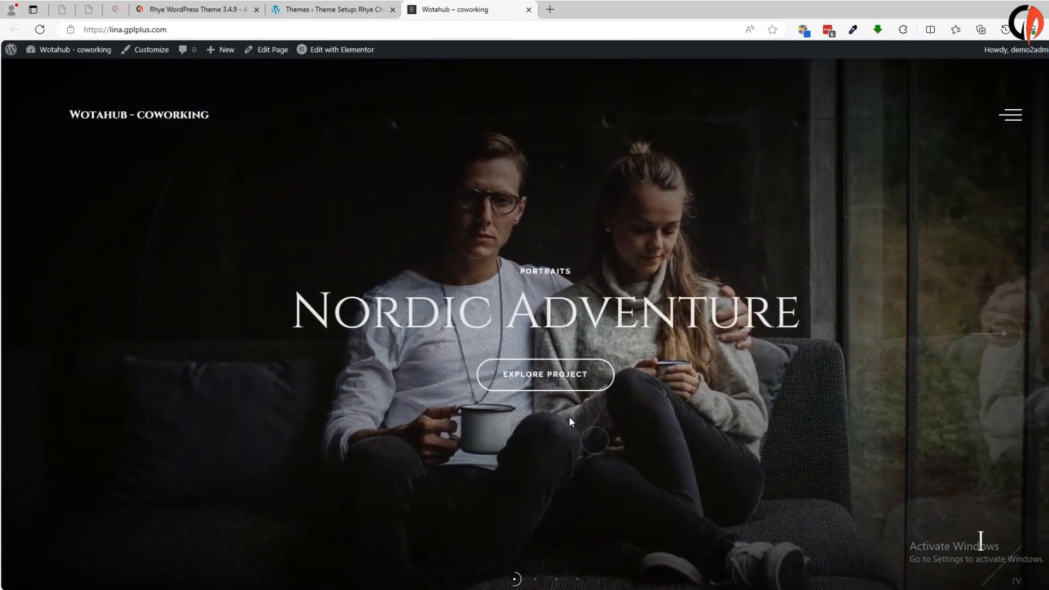
Review the Nordic Adventure project page in a separate tab down to its end and continue to the Sunrise in Desert project
{"action": "middle_click", "coordinate": [569, 377]}
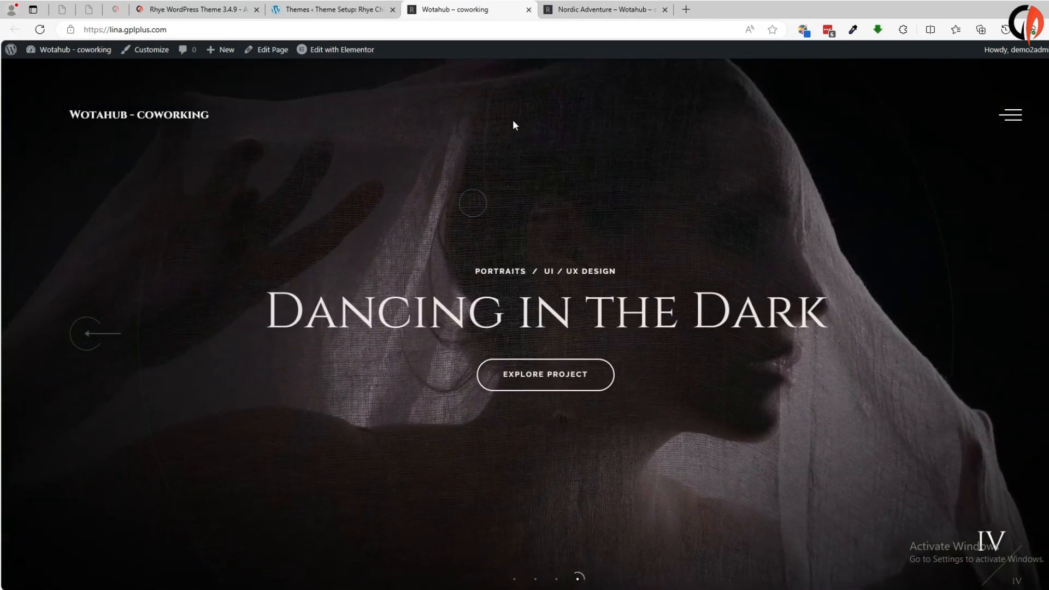
{"action": "left_click", "coordinate": [605, 15]}
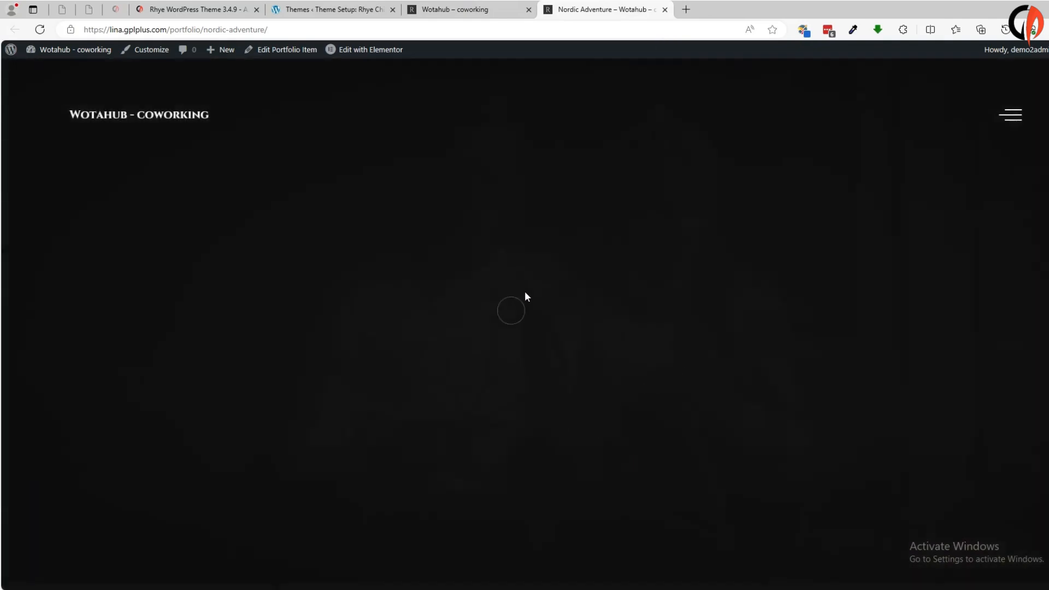
{"action": "scroll", "coordinate": [928, 257], "scroll_direction": "down", "scroll_amount": 8}
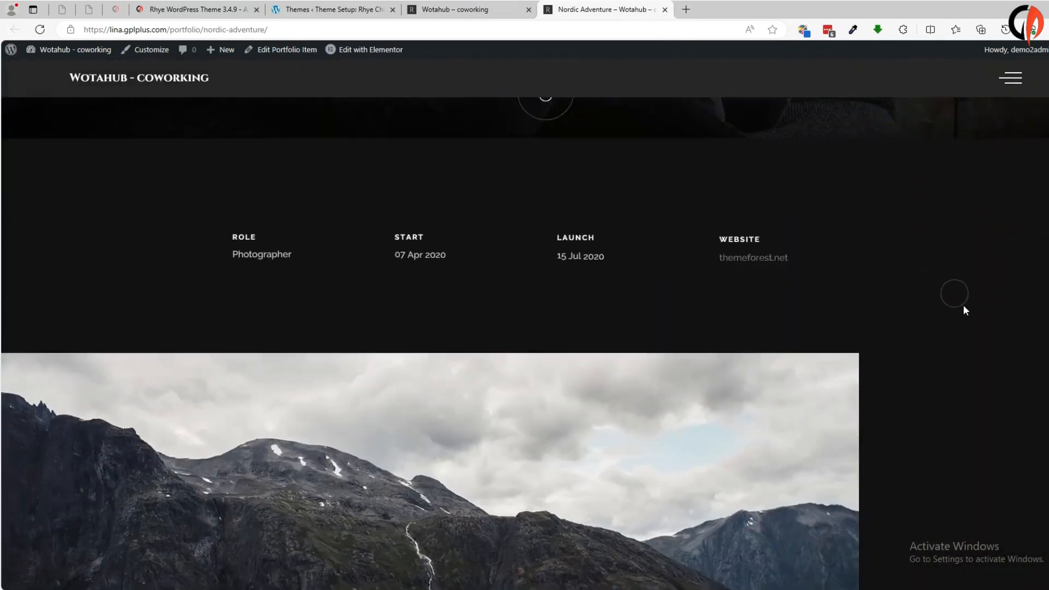
{"action": "scroll", "coordinate": [962, 309], "scroll_direction": "down", "scroll_amount": 7}
{"action": "scroll", "coordinate": [508, 447], "scroll_direction": "up", "scroll_amount": 1}
{"action": "scroll", "coordinate": [490, 398], "scroll_direction": "down", "scroll_amount": 5}
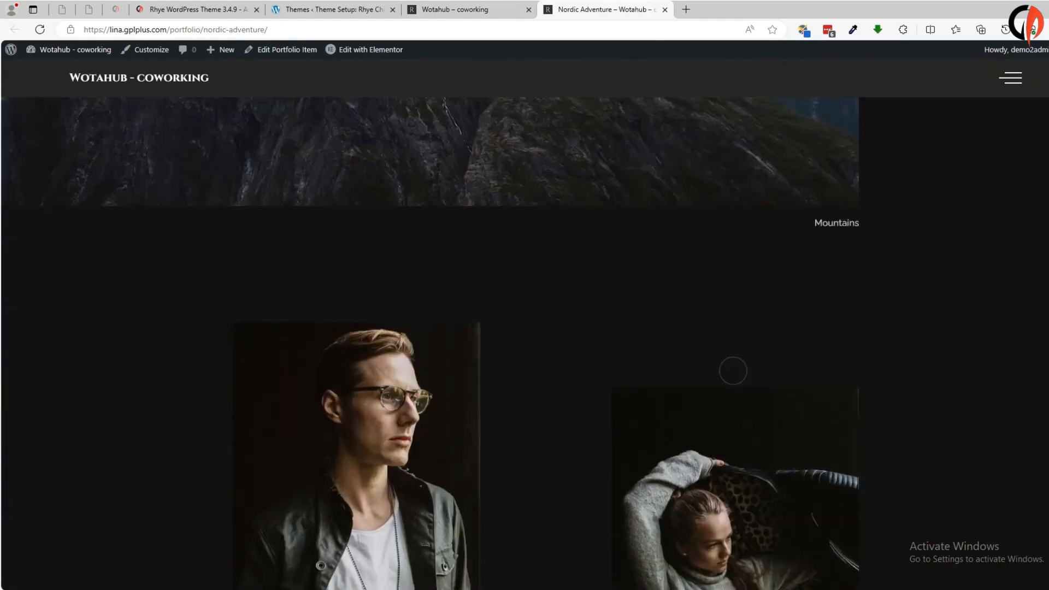
{"action": "scroll", "coordinate": [502, 415], "scroll_direction": "down", "scroll_amount": 12}
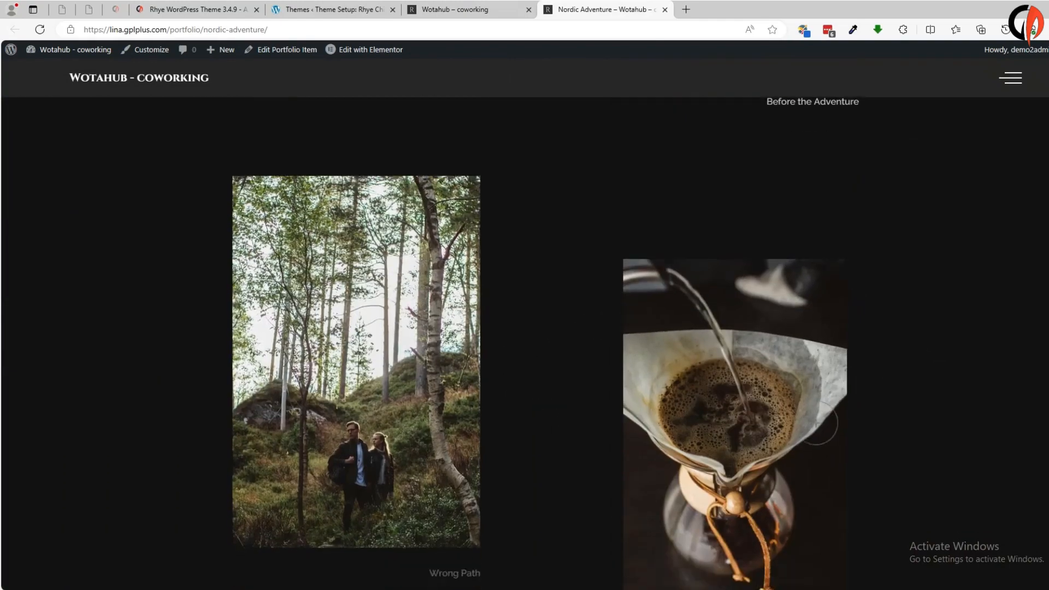
{"action": "scroll", "coordinate": [644, 476], "scroll_direction": "down", "scroll_amount": 14}
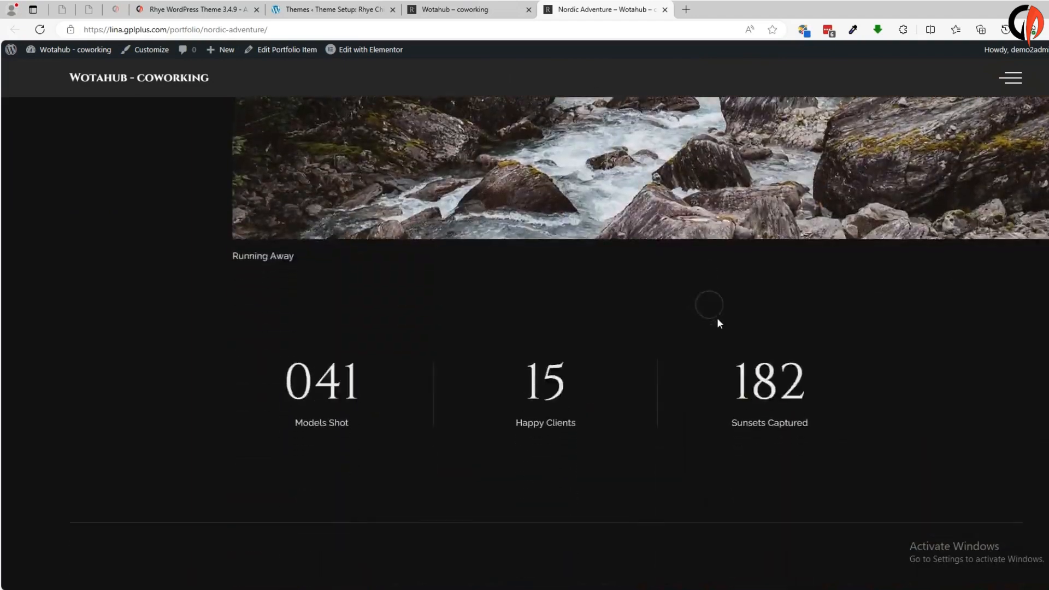
{"action": "scroll", "coordinate": [699, 382], "scroll_direction": "down", "scroll_amount": 8}
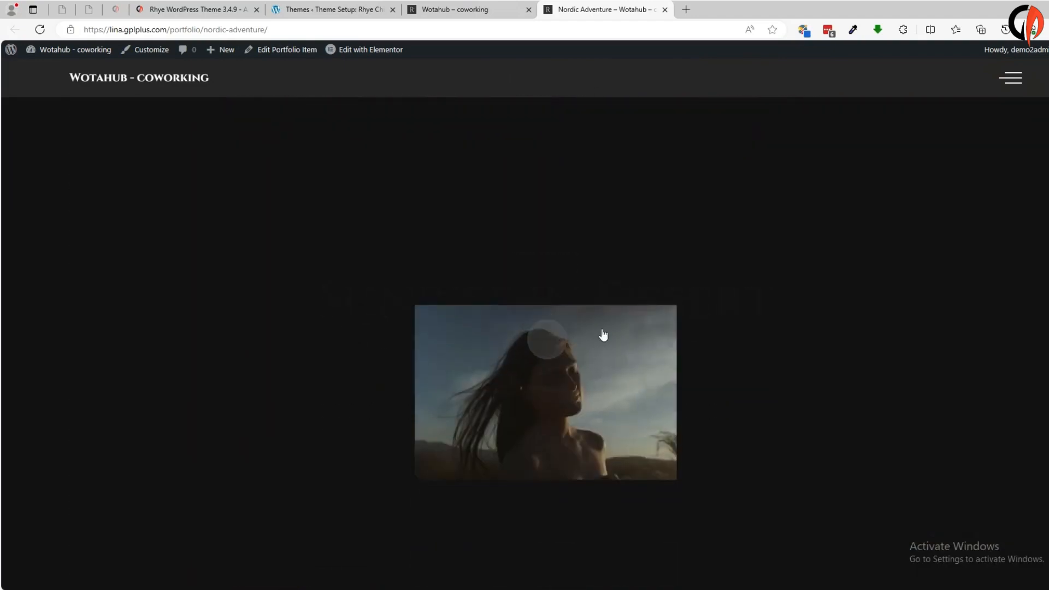
{"action": "left_click", "coordinate": [603, 334]}
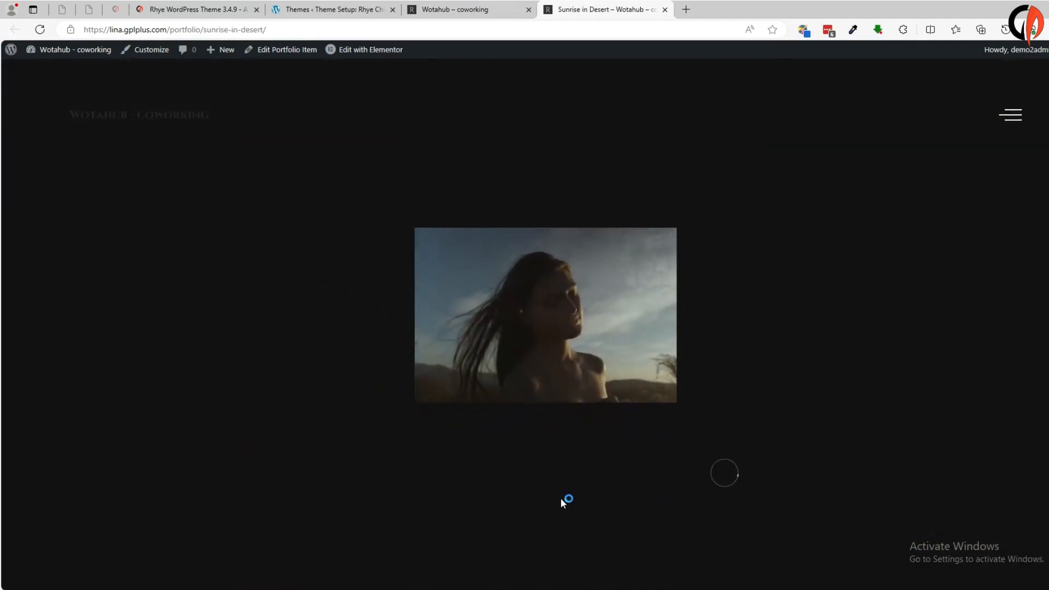